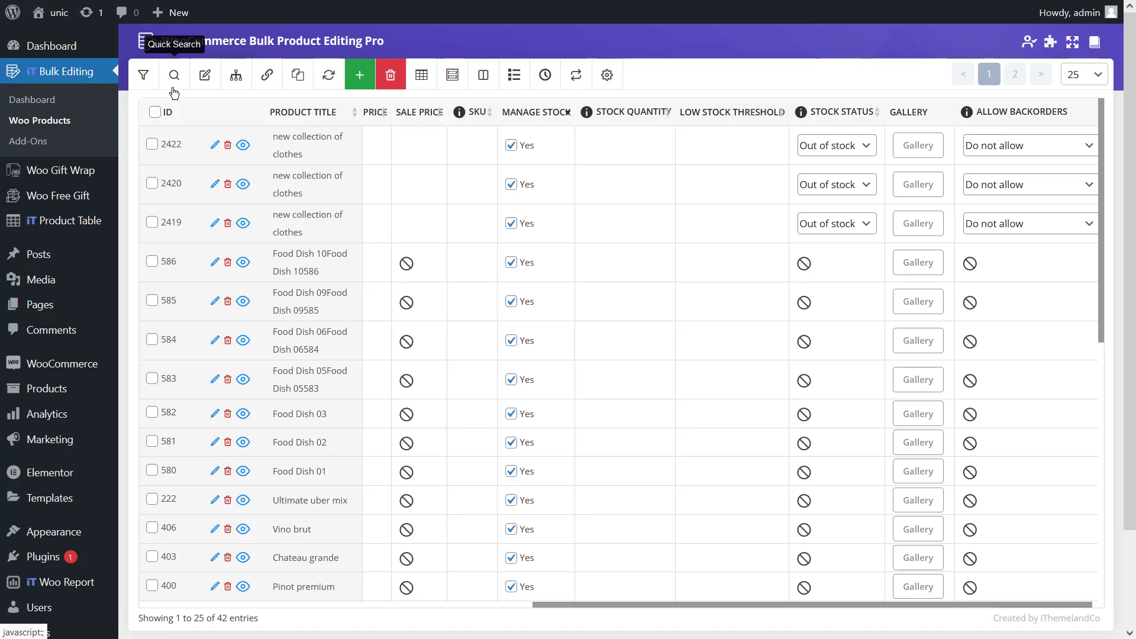
- Filter the product list to products in the Uncategorized or Decor categories, using the OR operator
{"action": "left_click", "coordinate": [152, 87]}
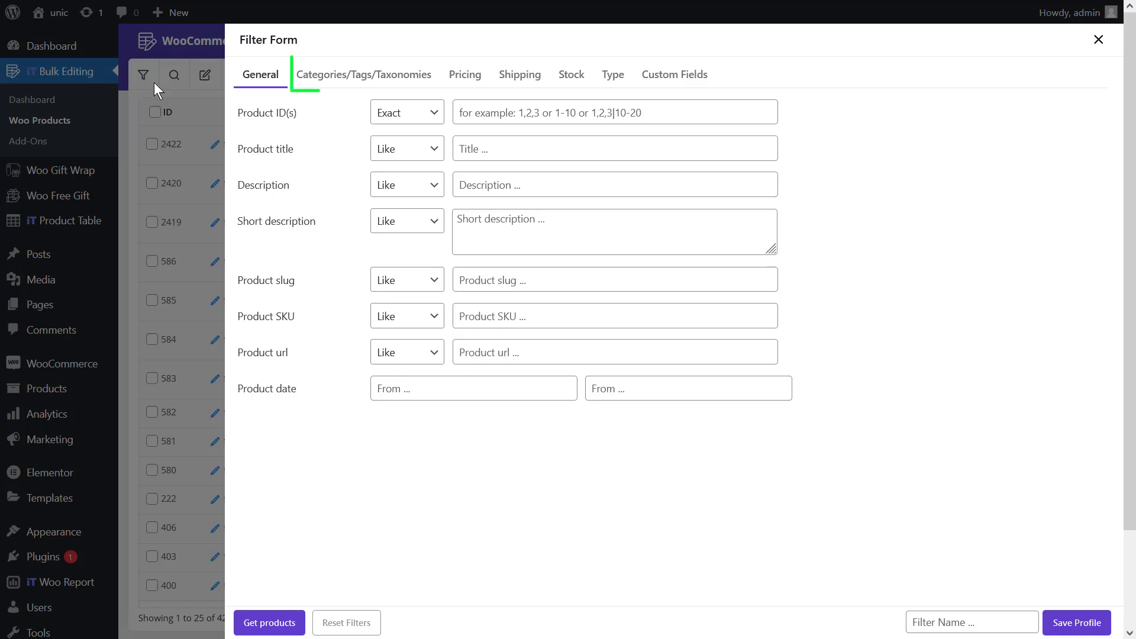
{"action": "left_click", "coordinate": [327, 83]}
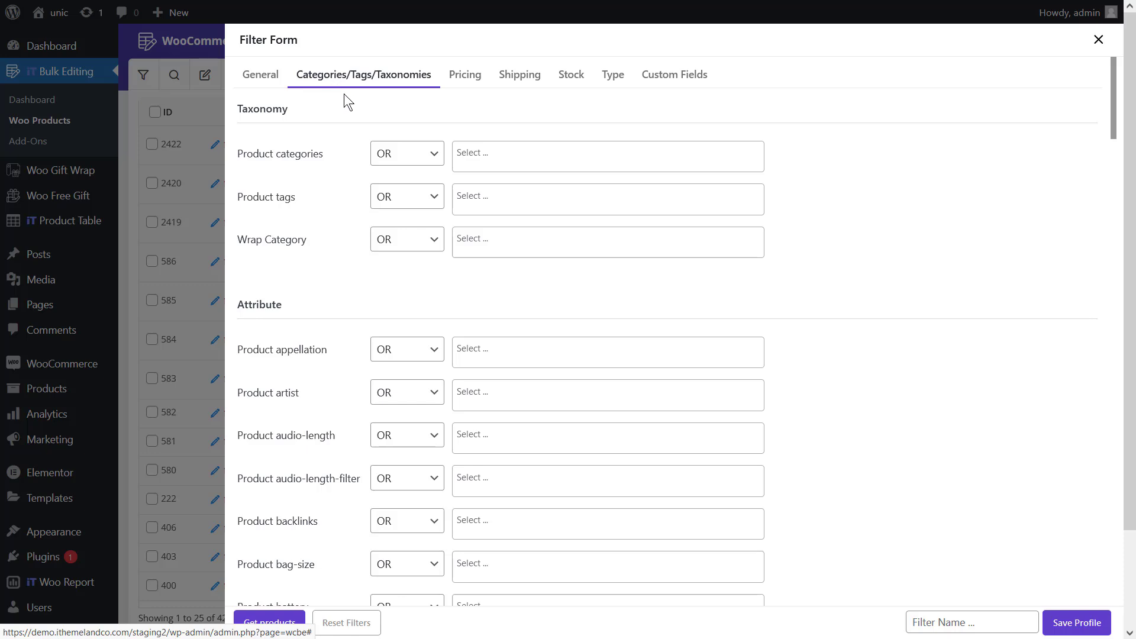
{"action": "left_click", "coordinate": [391, 156]}
{"action": "left_click", "coordinate": [398, 181]}
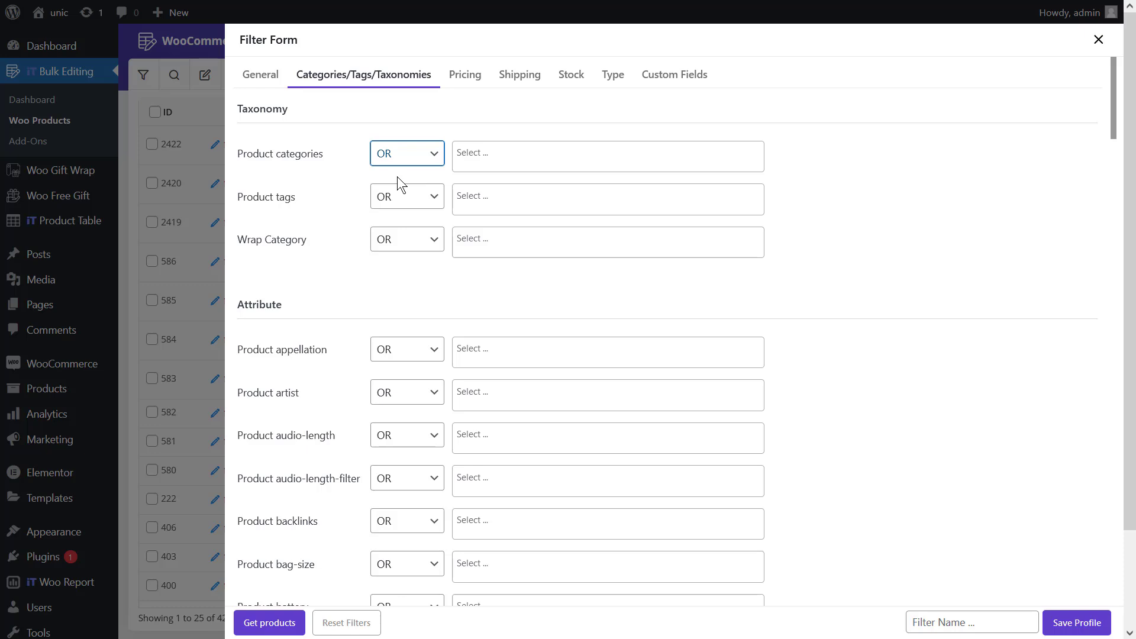
{"action": "left_click", "coordinate": [492, 155]}
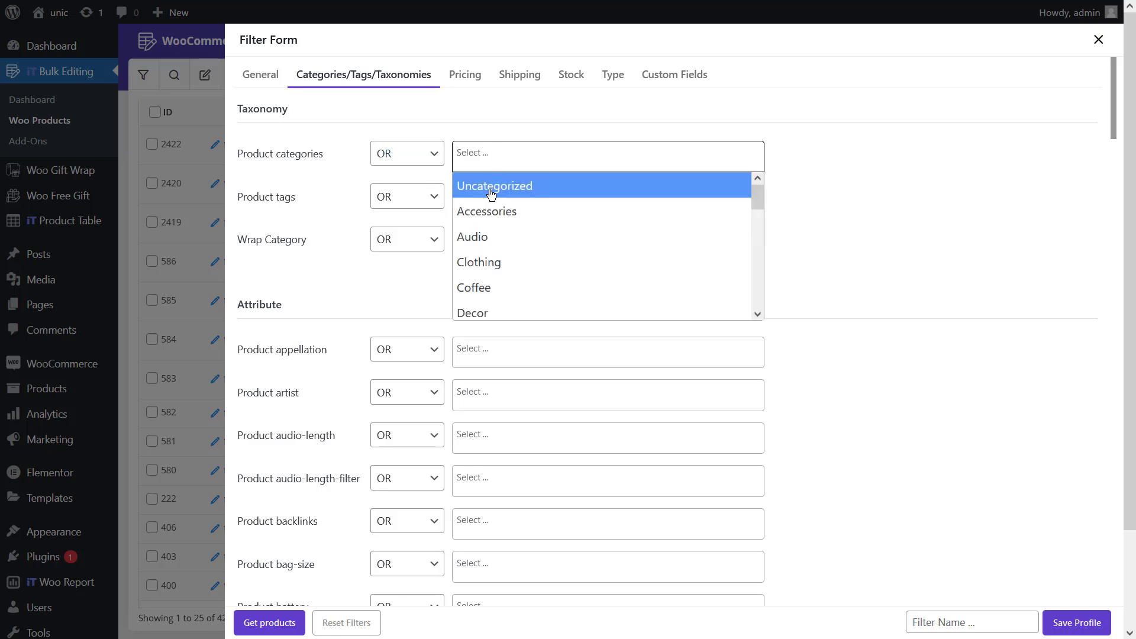
{"action": "left_click", "coordinate": [492, 194]}
{"action": "left_click", "coordinate": [557, 160]}
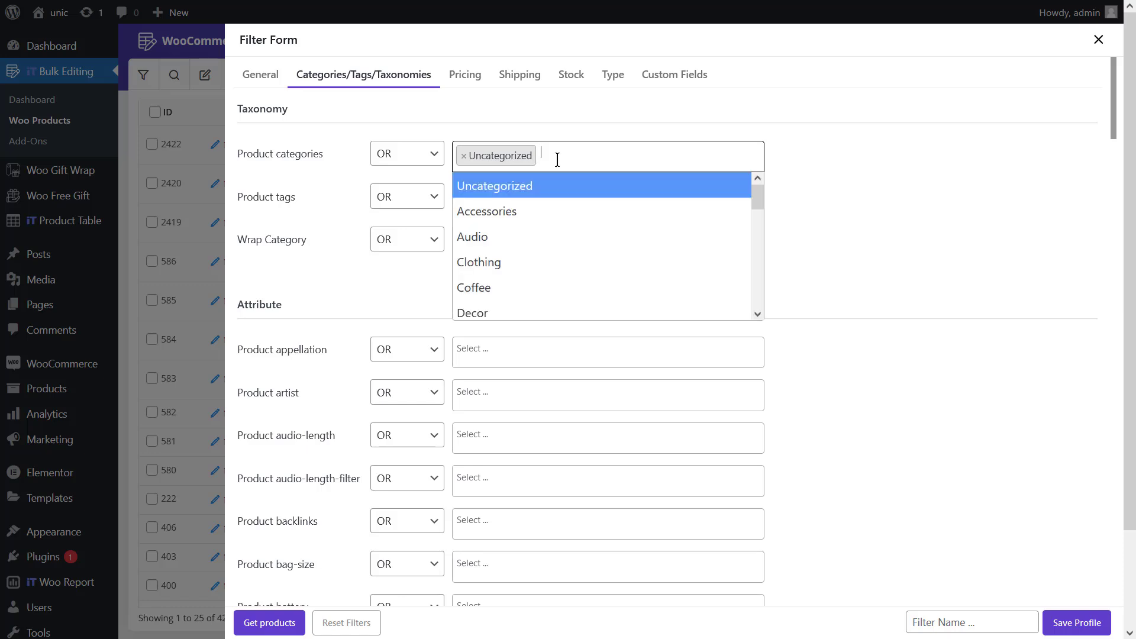
{"action": "type", "text": "de"}
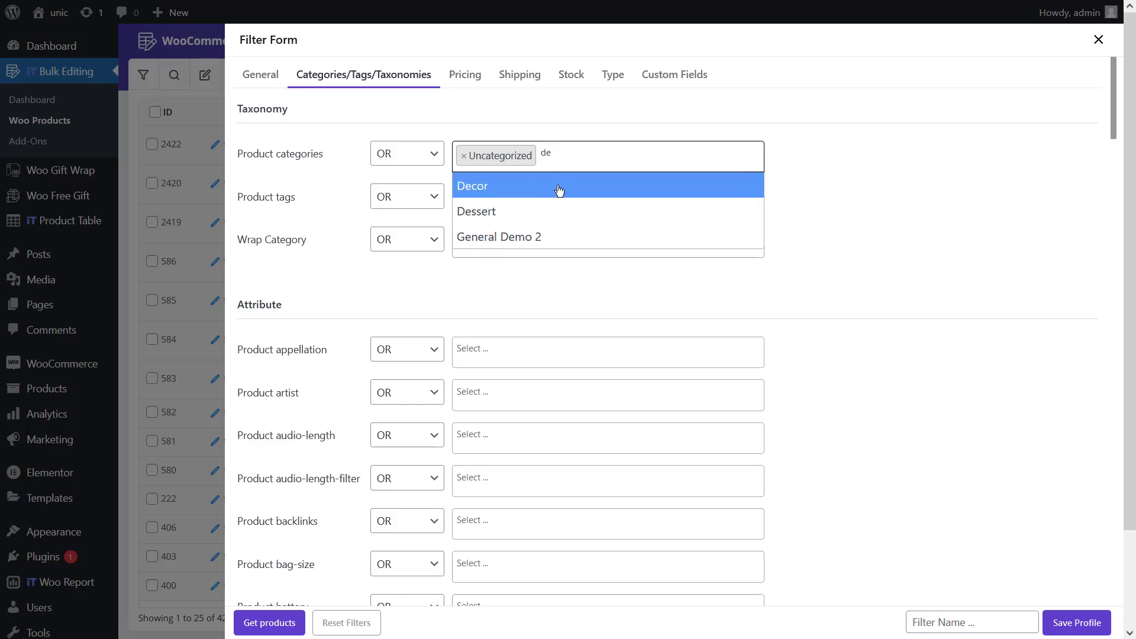
{"action": "left_click", "coordinate": [559, 189]}
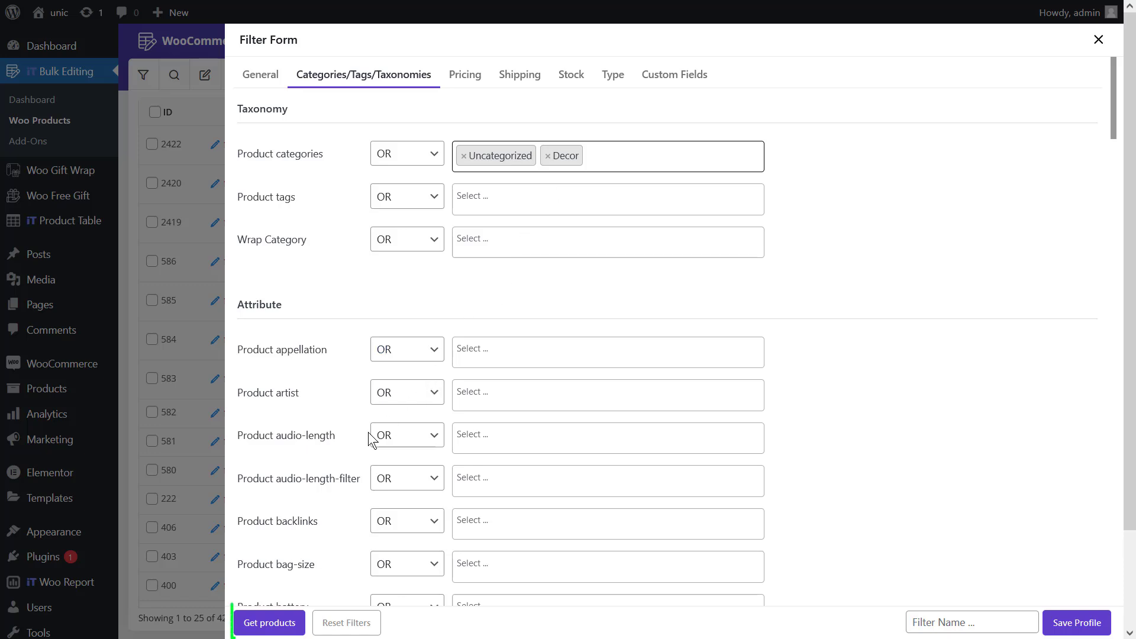
{"action": "left_click", "coordinate": [280, 624]}
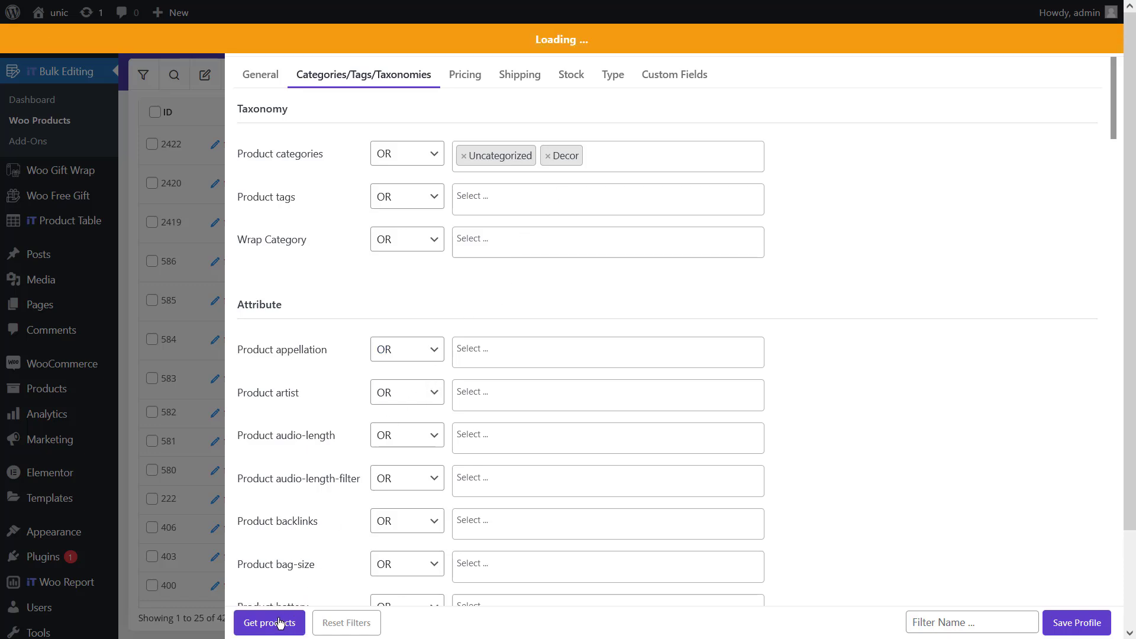
{"action": "left_click", "coordinate": [187, 446]}
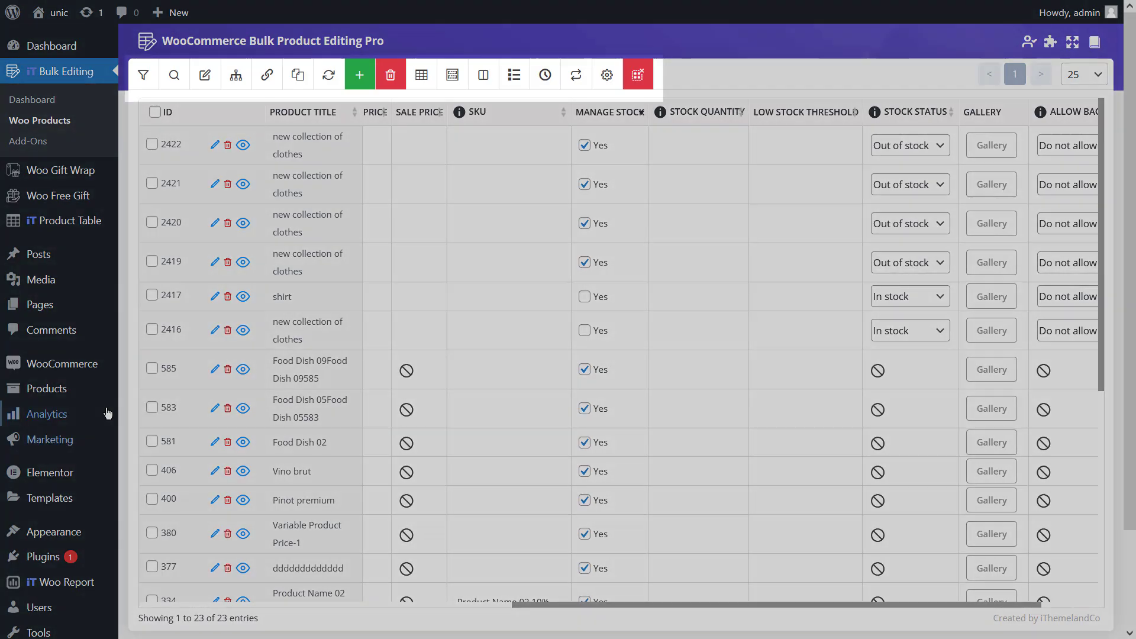
- Add the Category column from the Taxonomies group to the product table
{"action": "left_click", "coordinate": [426, 83]}
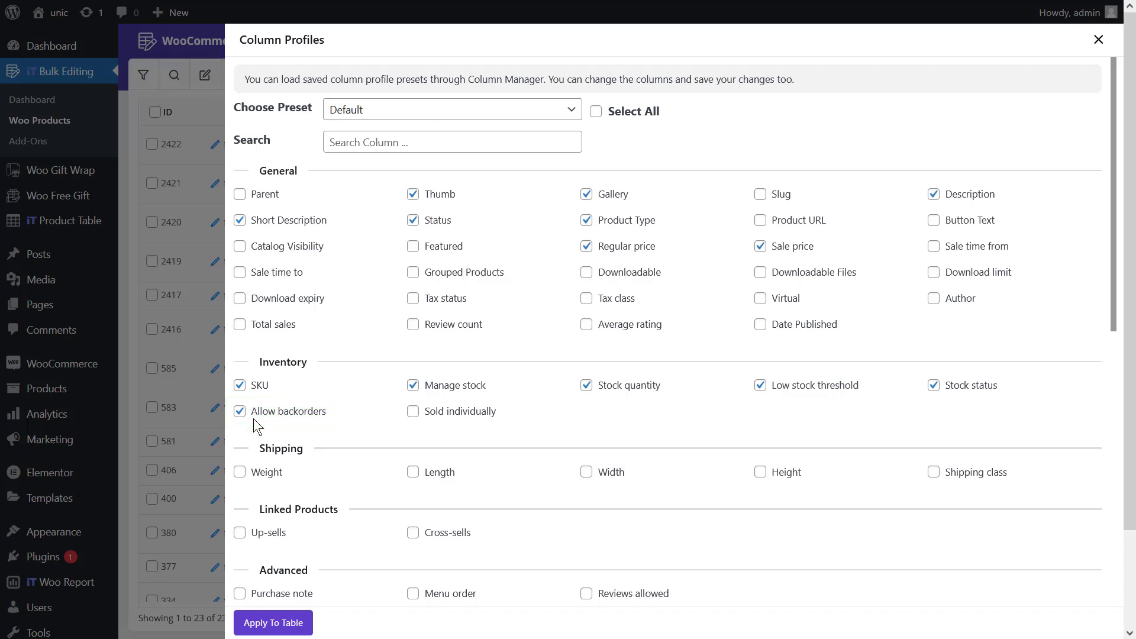
{"action": "scroll", "coordinate": [253, 418], "scroll_direction": "down", "scroll_amount": 5}
{"action": "left_click", "coordinate": [256, 366]}
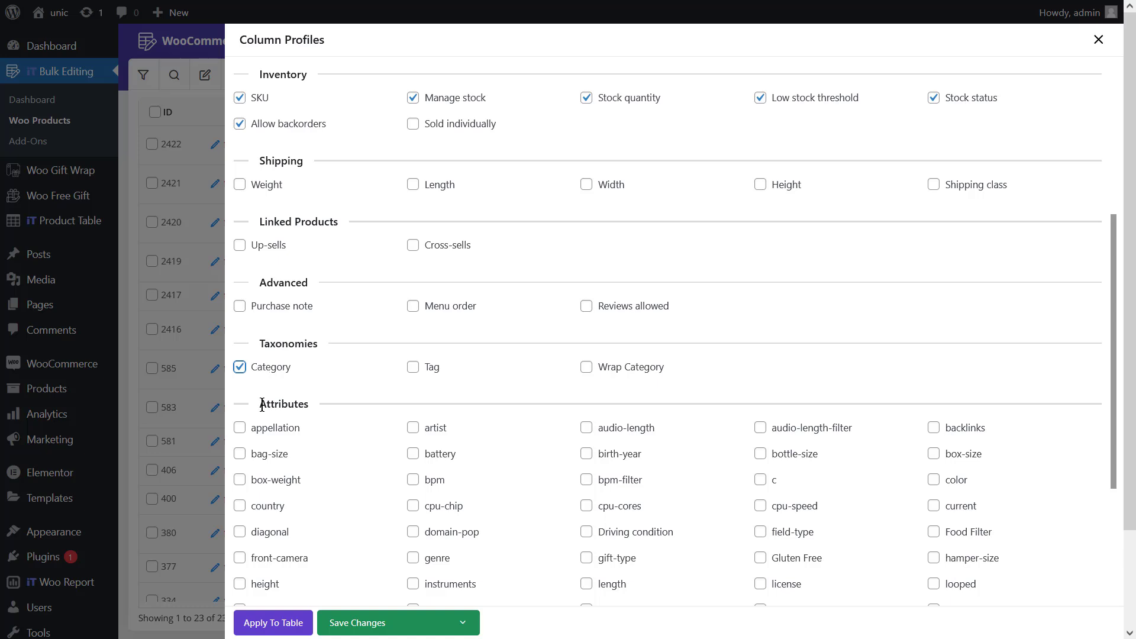
{"action": "left_click", "coordinate": [268, 623]}
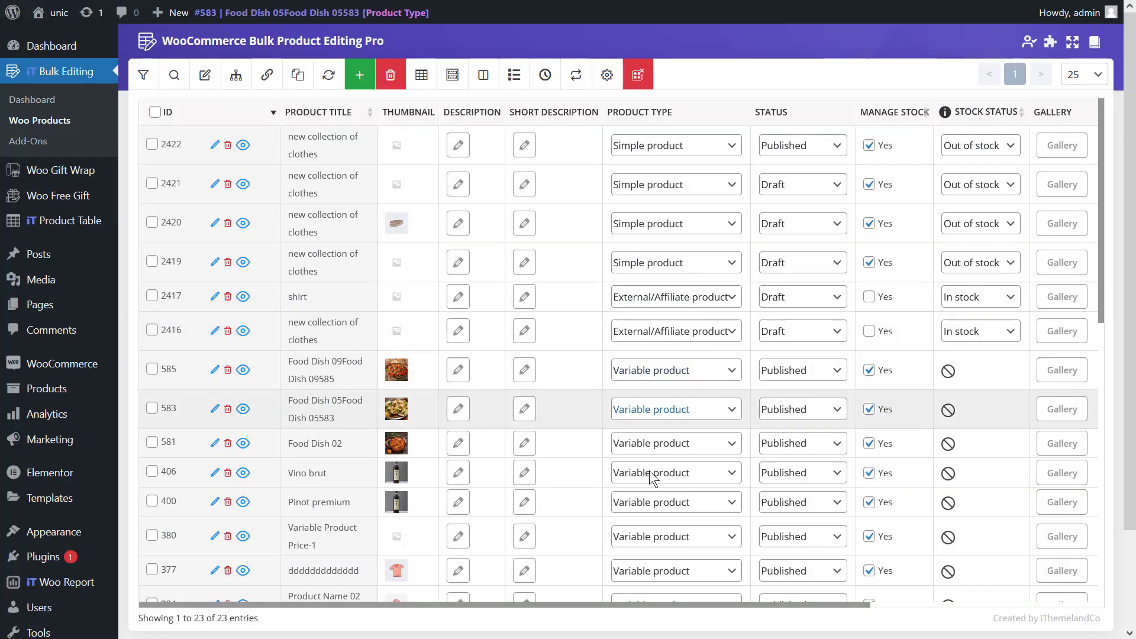
{"action": "left_click_drag", "start_coordinate": [615, 606], "coordinate": [885, 601]}
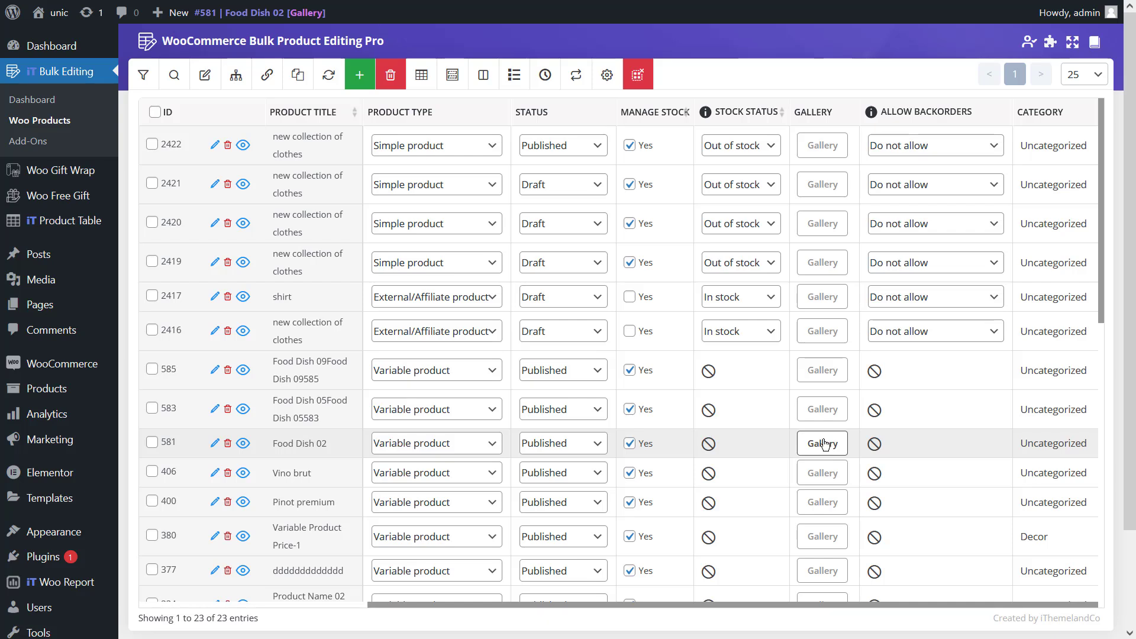
- Bulk edit all filtered products so that Allow backorders is set to "Allow, but notify customer", and approve the change
{"action": "left_click", "coordinate": [206, 75]}
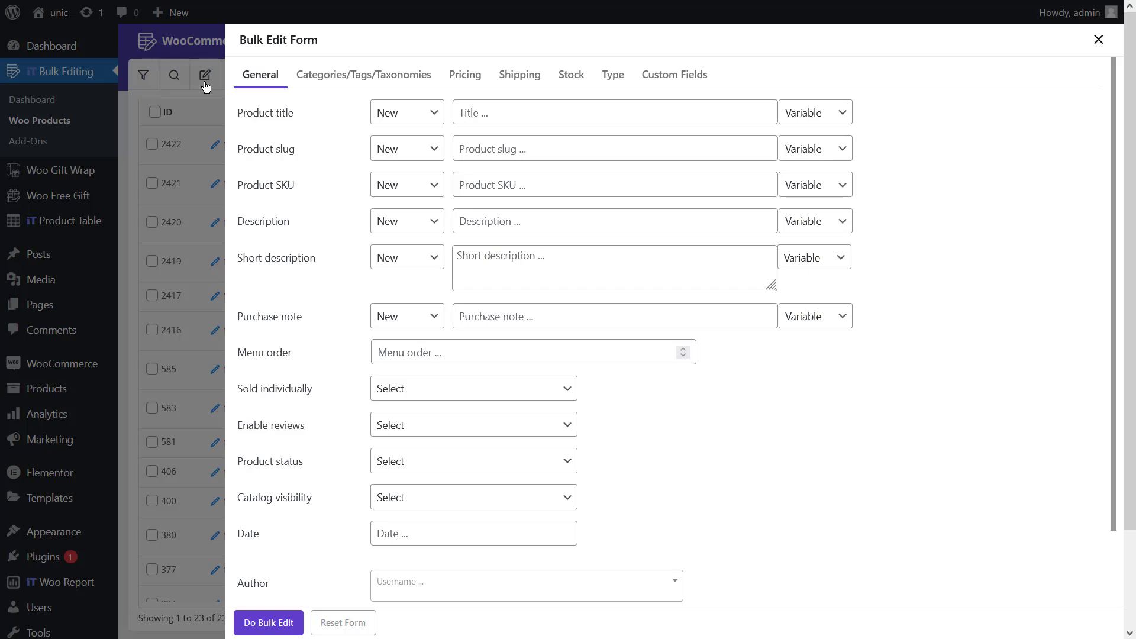
{"action": "left_click", "coordinate": [562, 90]}
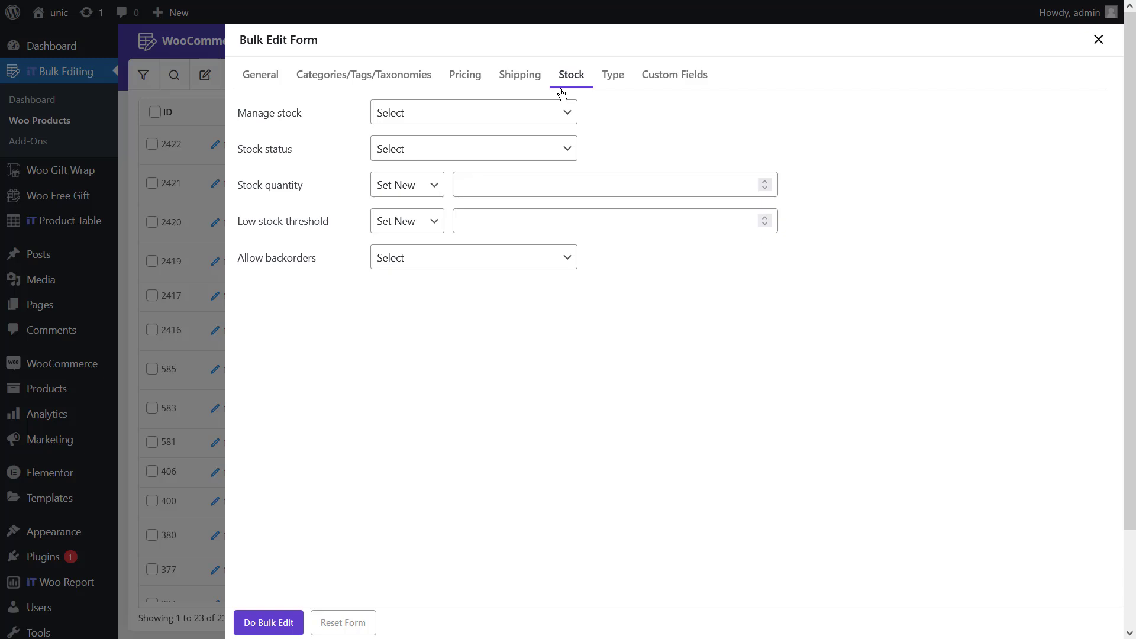
{"action": "left_click", "coordinate": [498, 262]}
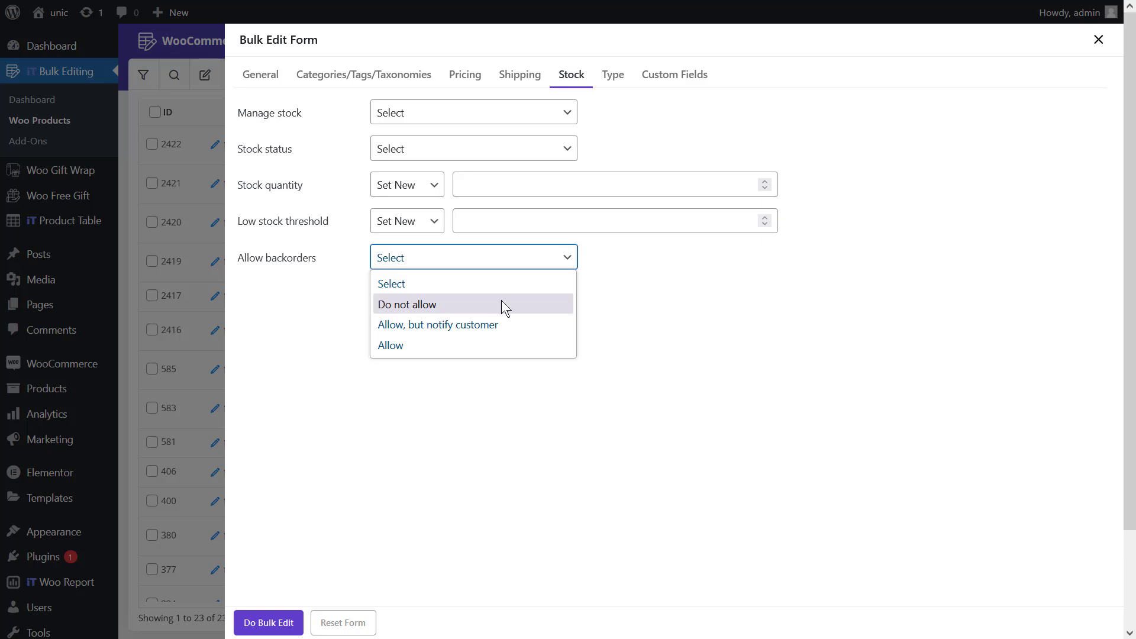
{"action": "left_click", "coordinate": [506, 332]}
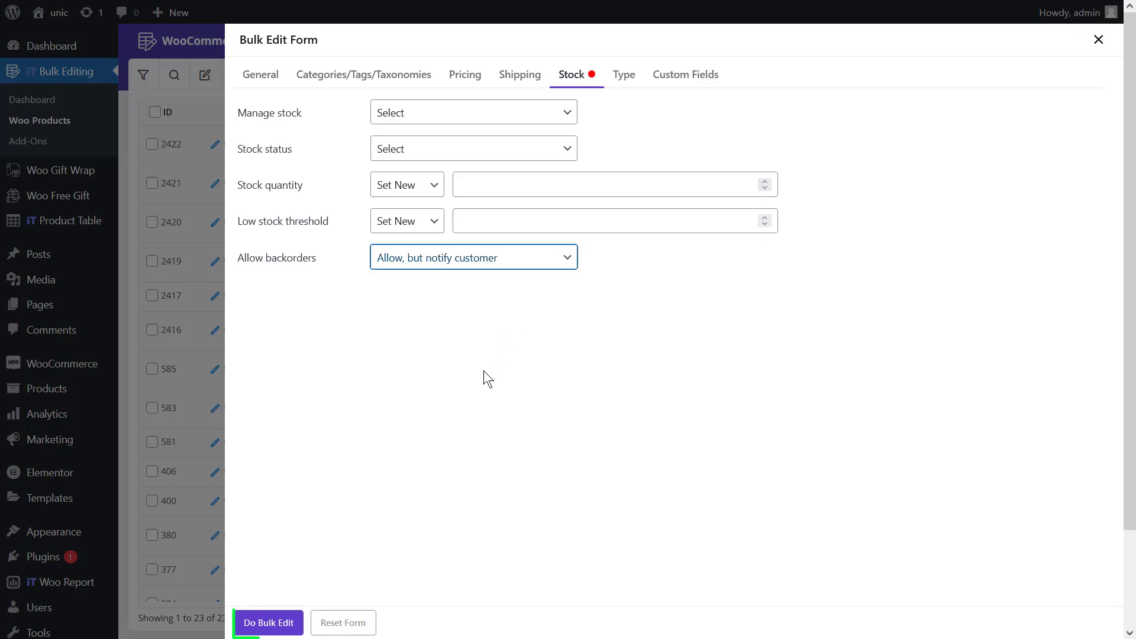
{"action": "left_click", "coordinate": [277, 622]}
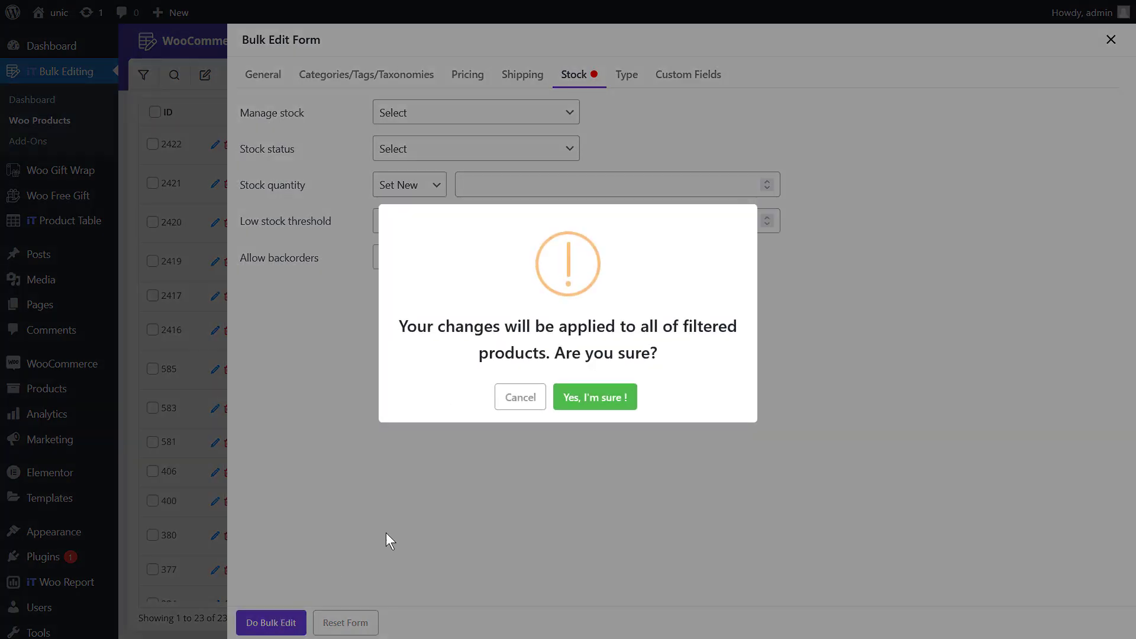
{"action": "left_click", "coordinate": [561, 397]}
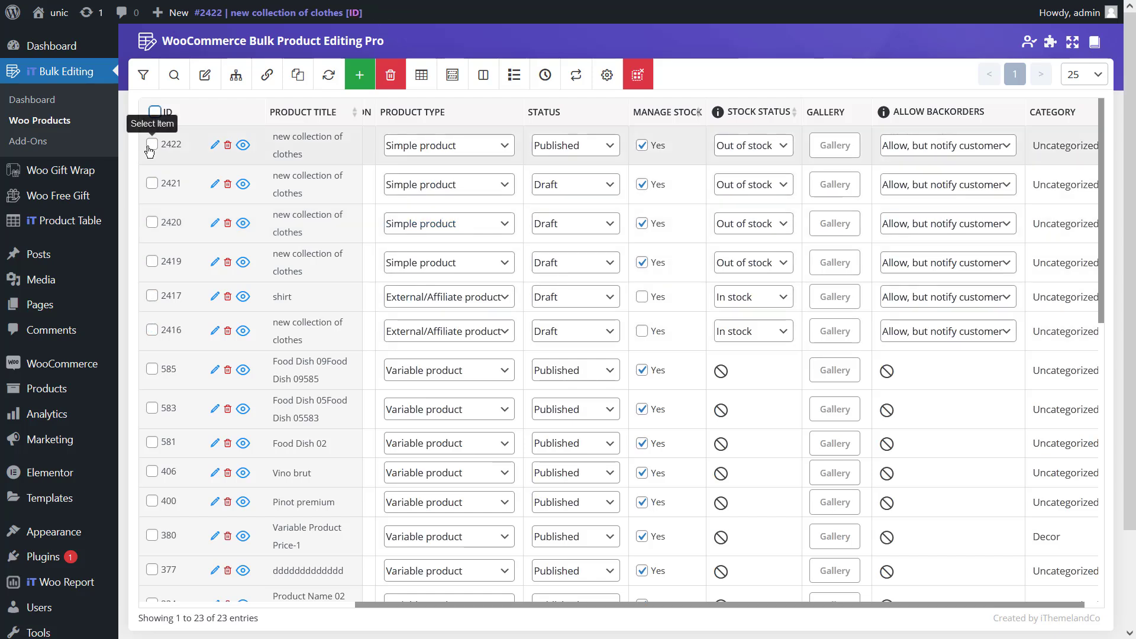
- Select products 2422, 2421, 2420, 2419 and 2417 and set their Allow backorders value to "Do not allow" together using Bind Edit
{"action": "left_click", "coordinate": [149, 145]}
{"action": "left_click", "coordinate": [153, 184]}
{"action": "left_click", "coordinate": [152, 223]}
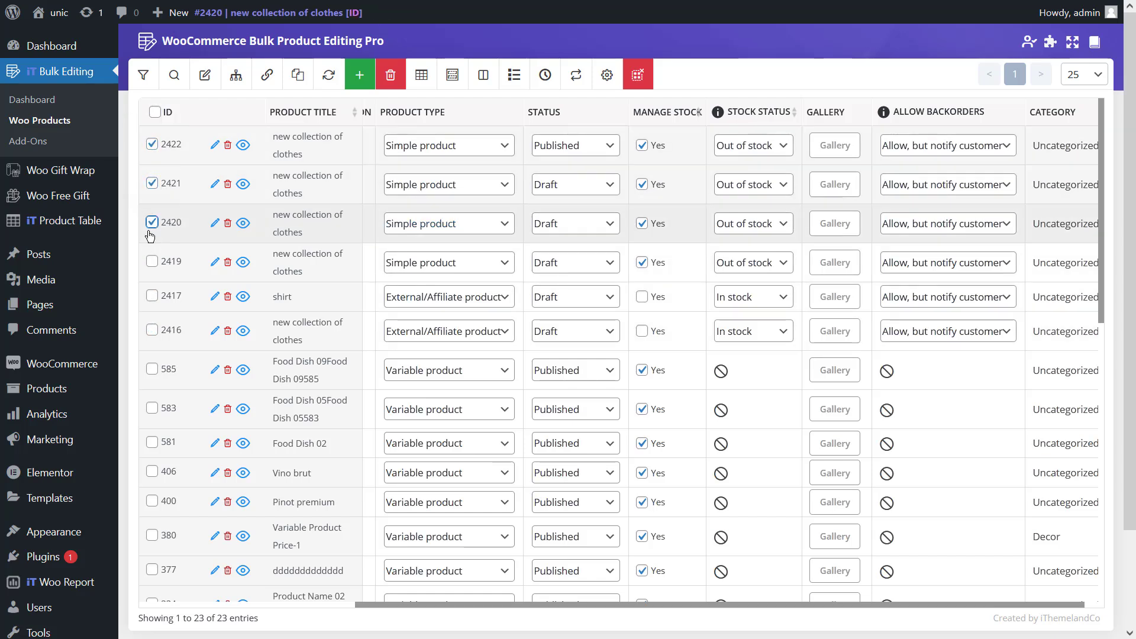
{"action": "left_click", "coordinate": [151, 261]}
{"action": "left_click", "coordinate": [152, 296]}
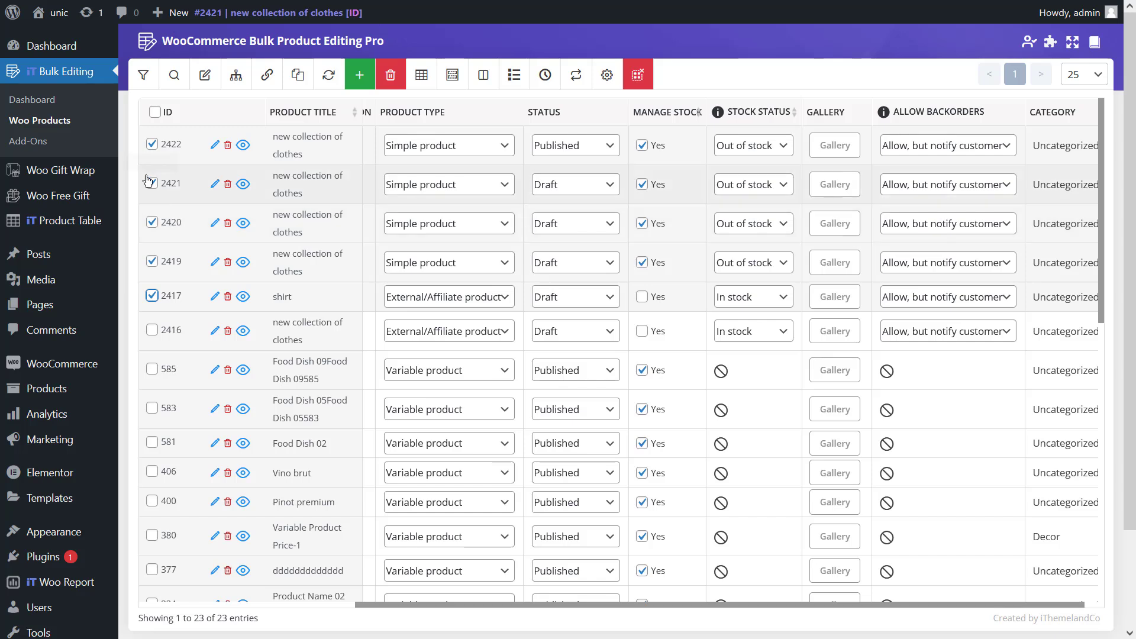
{"action": "left_click", "coordinate": [267, 77]}
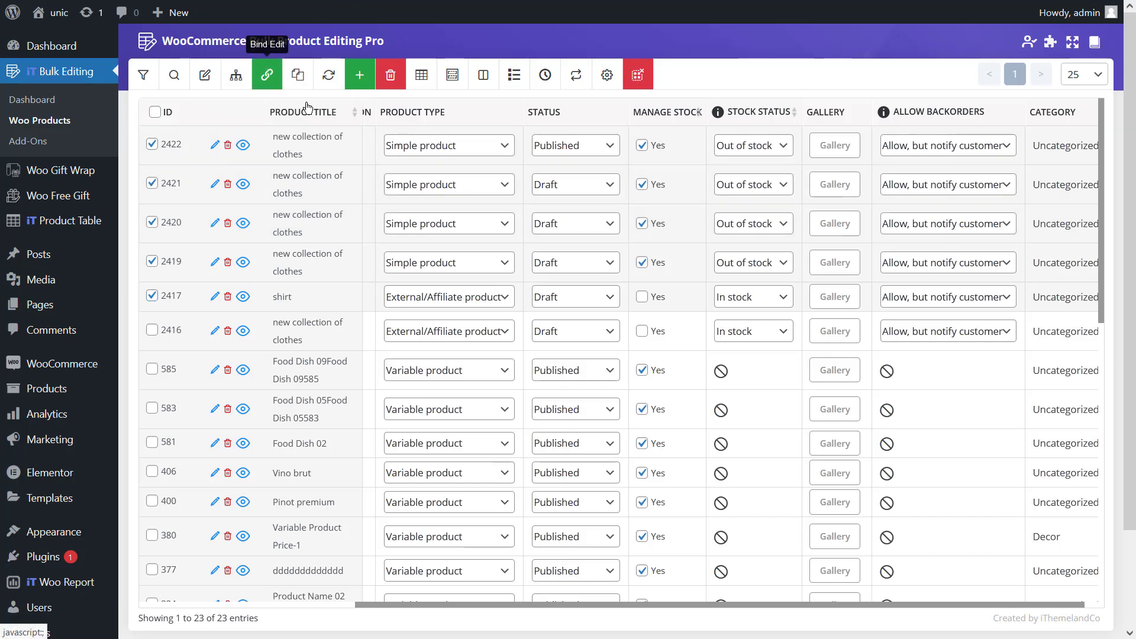
{"action": "left_click", "coordinate": [903, 145]}
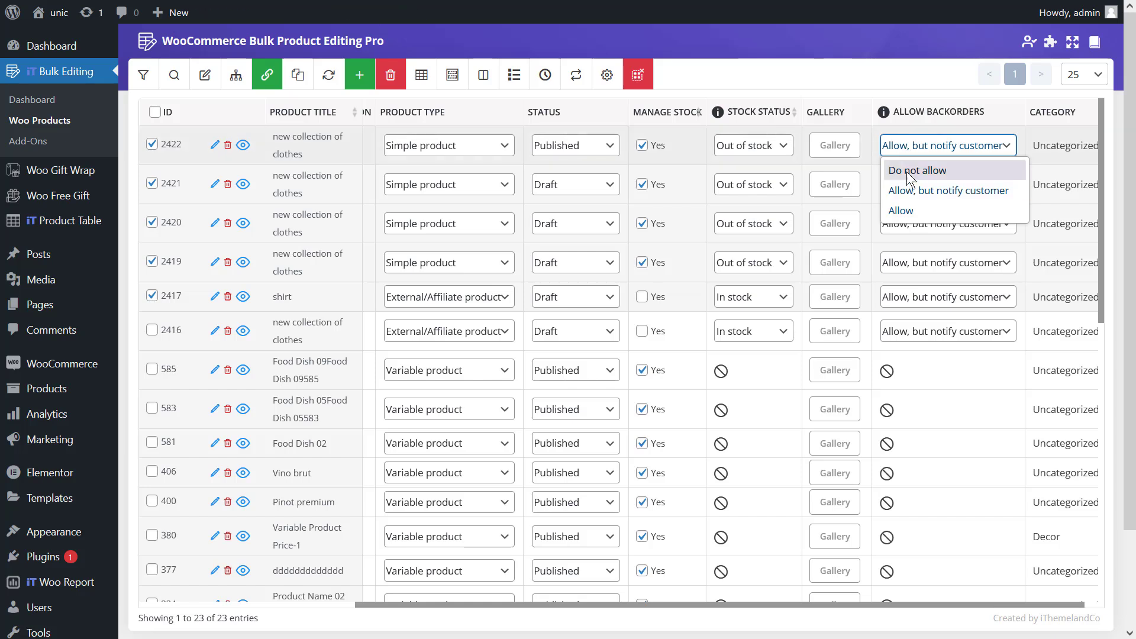
{"action": "left_click", "coordinate": [906, 172]}
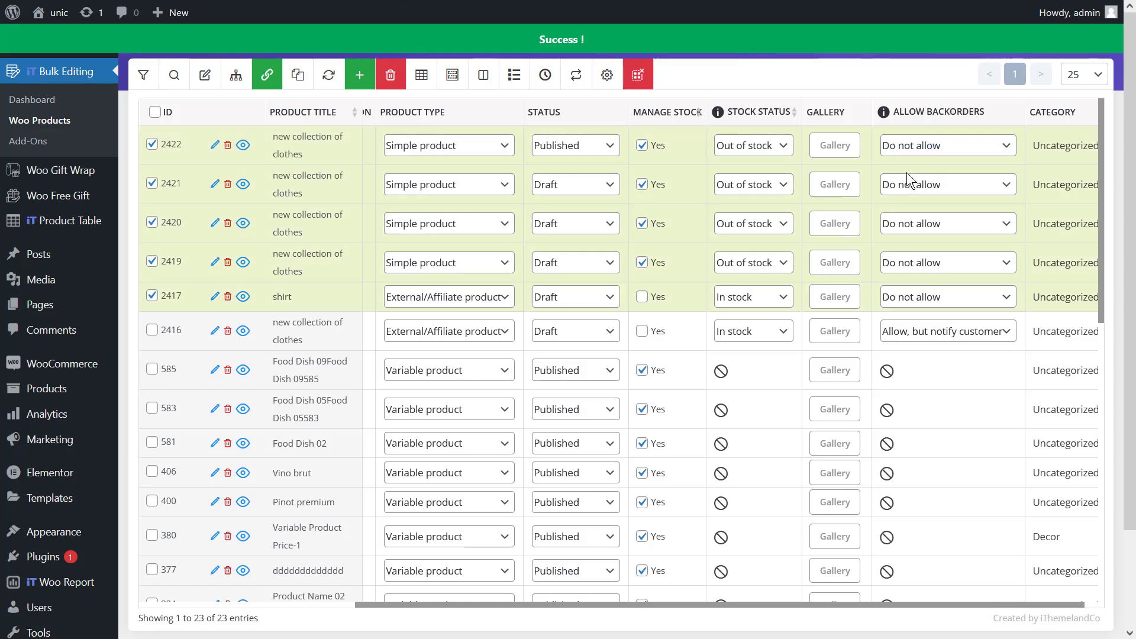